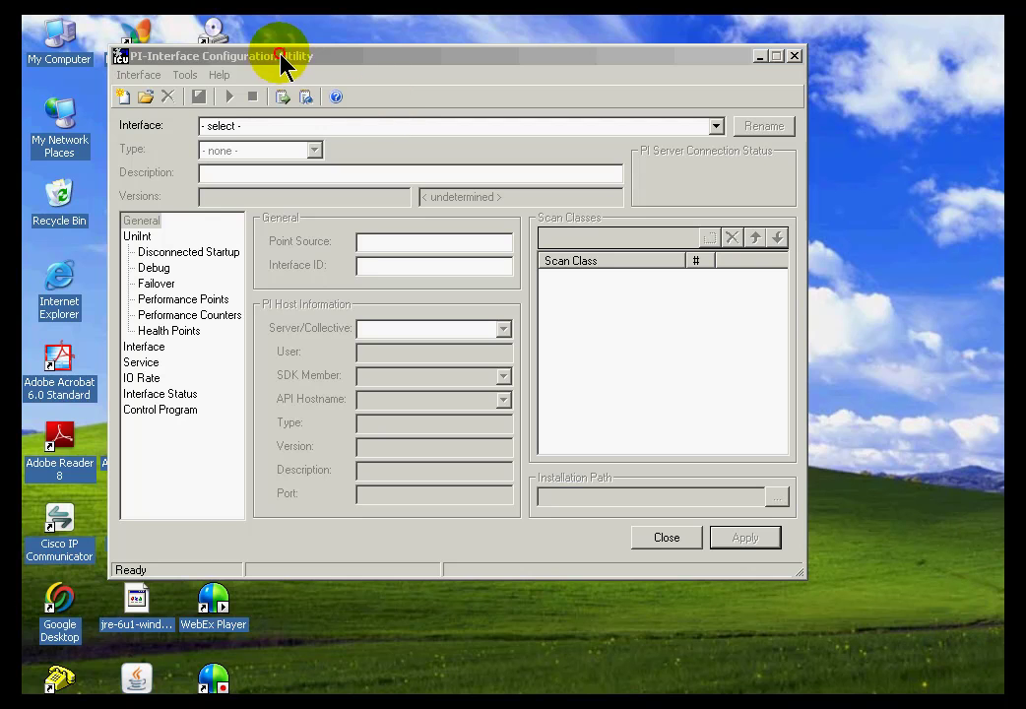
# - Switch from PI Interface Configuration Utility to the Windows Services console
pyautogui.click(283, 59)
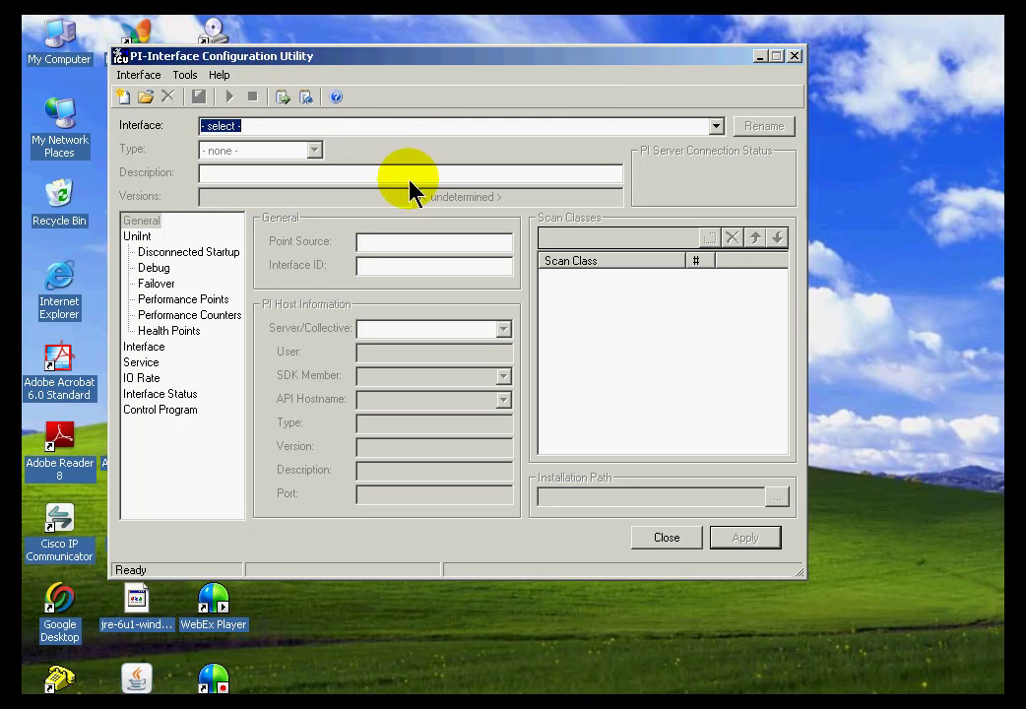
pyautogui.hotkey('alt', 'Tab')
pyautogui.hotkey('alt', 'Tab')
pyautogui.hotkey('alt', 'Tab')
pyautogui.hotkey('alt', 'Tab')
pyautogui.hotkey('alt', 'Tab')
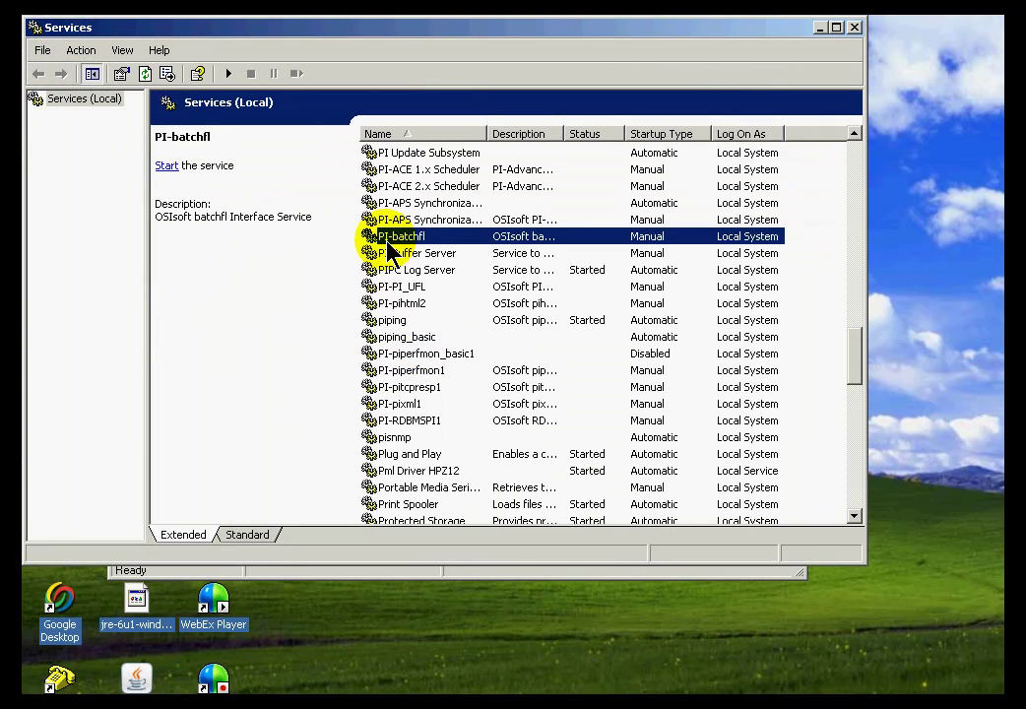
# - Inspect the PI-APS Synchronization Trigger, piping and PI-ACE 2.x Scheduler services in the Services list
pyautogui.click(386, 218)
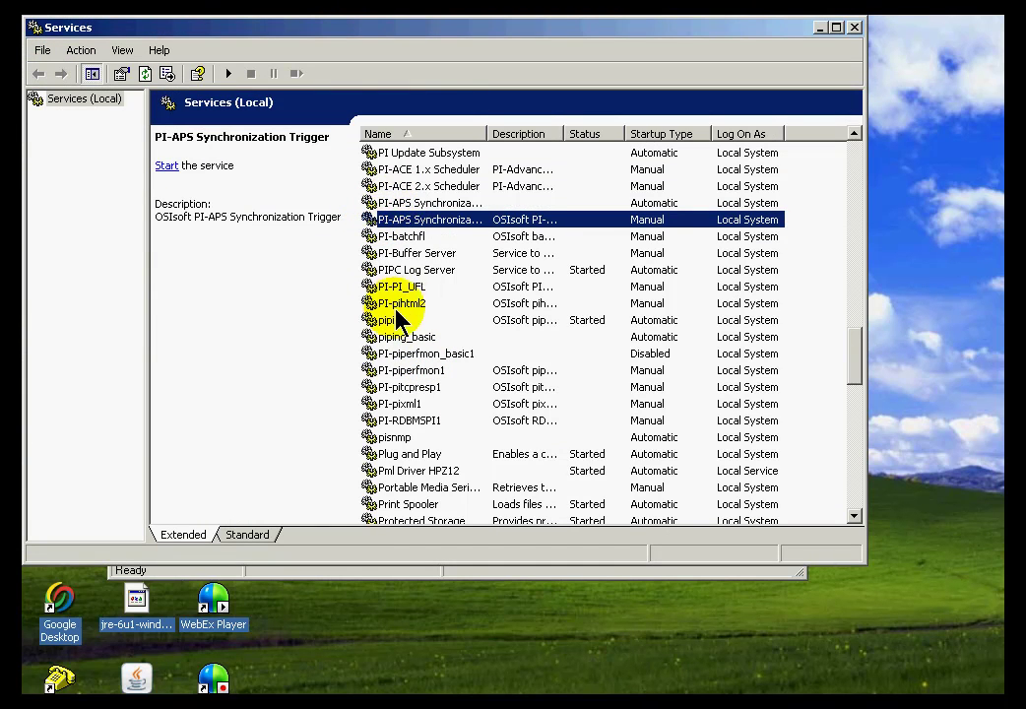
pyautogui.click(387, 322)
pyautogui.click(385, 189)
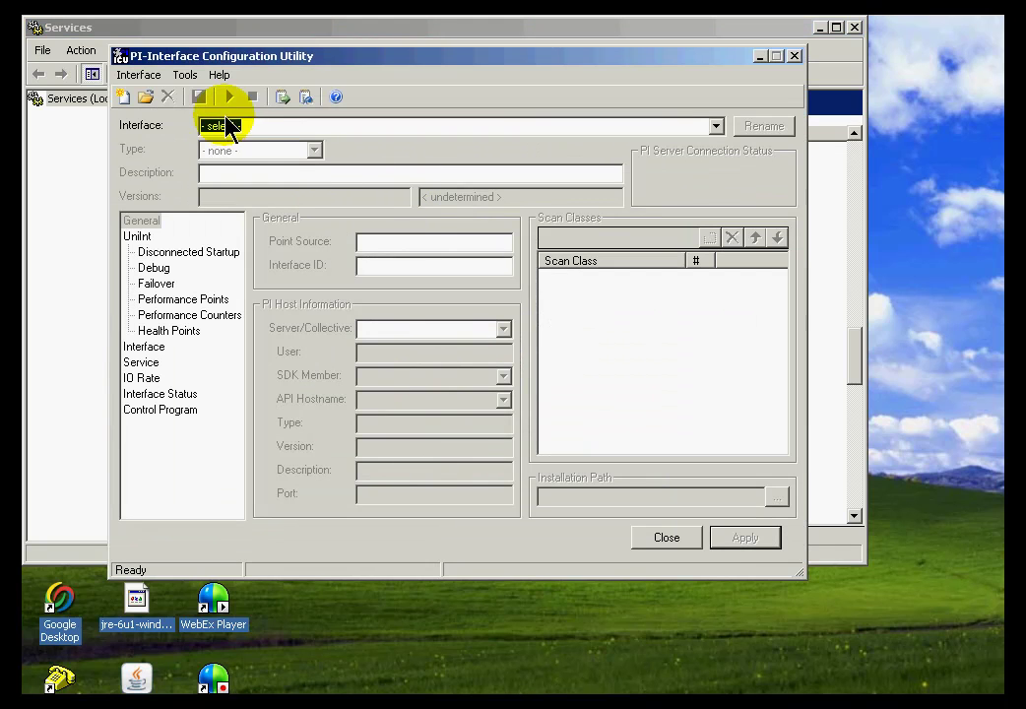
# - Create a new Windows interface instance from OPCInt.bat.new in the OPCInt folder
pyautogui.click(129, 77)
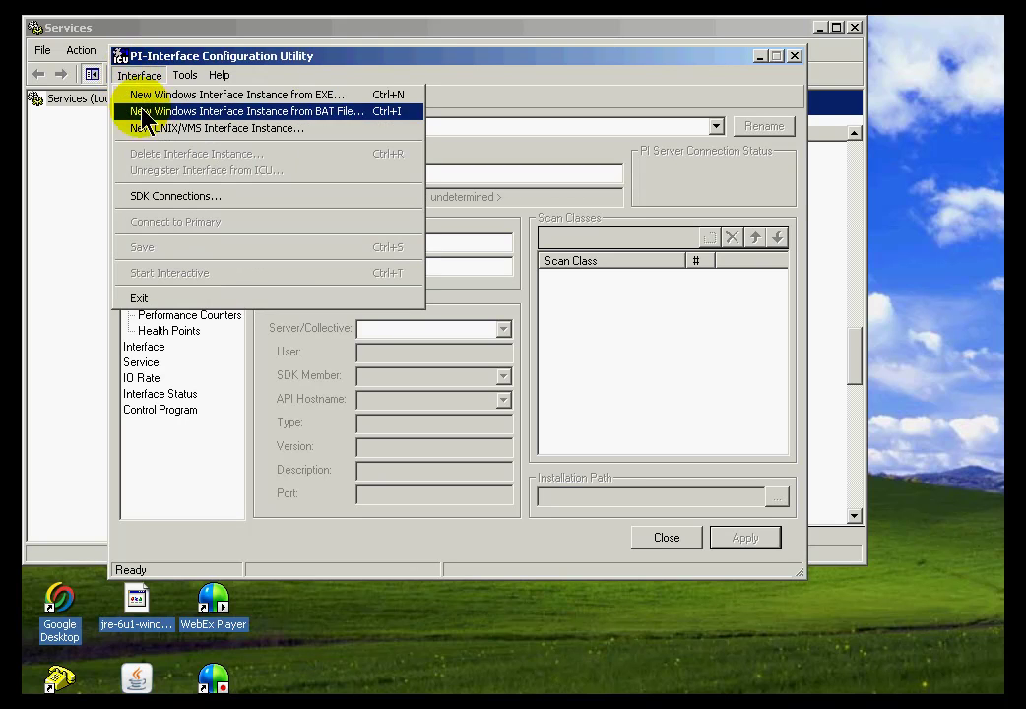
pyautogui.click(146, 112)
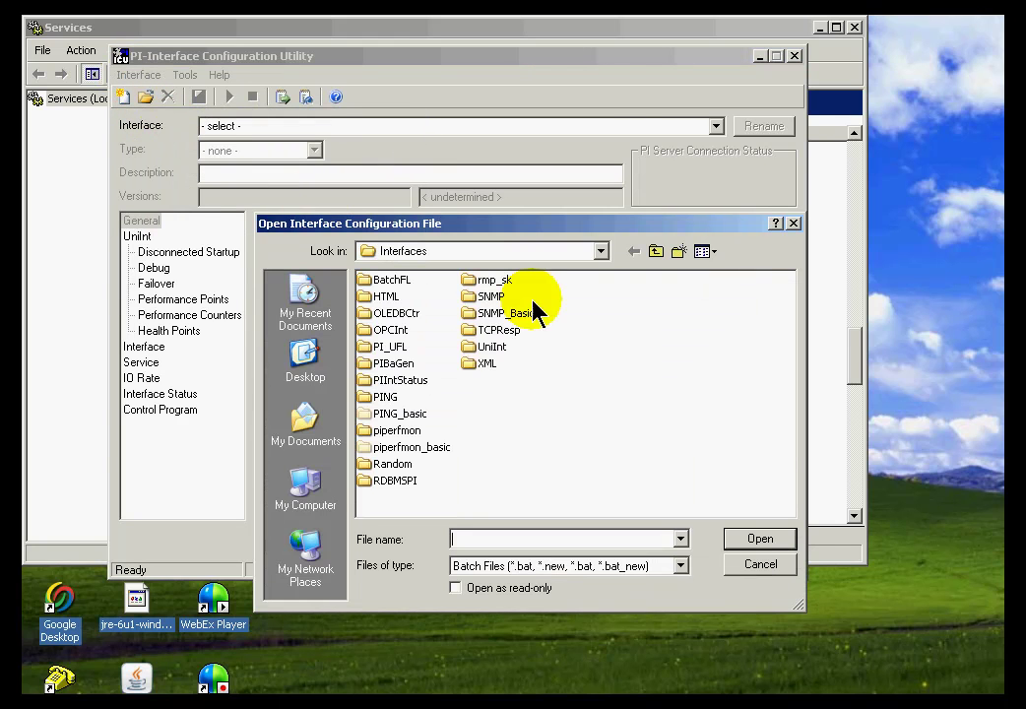
pyautogui.doubleClick(384, 330)
pyautogui.click(369, 333)
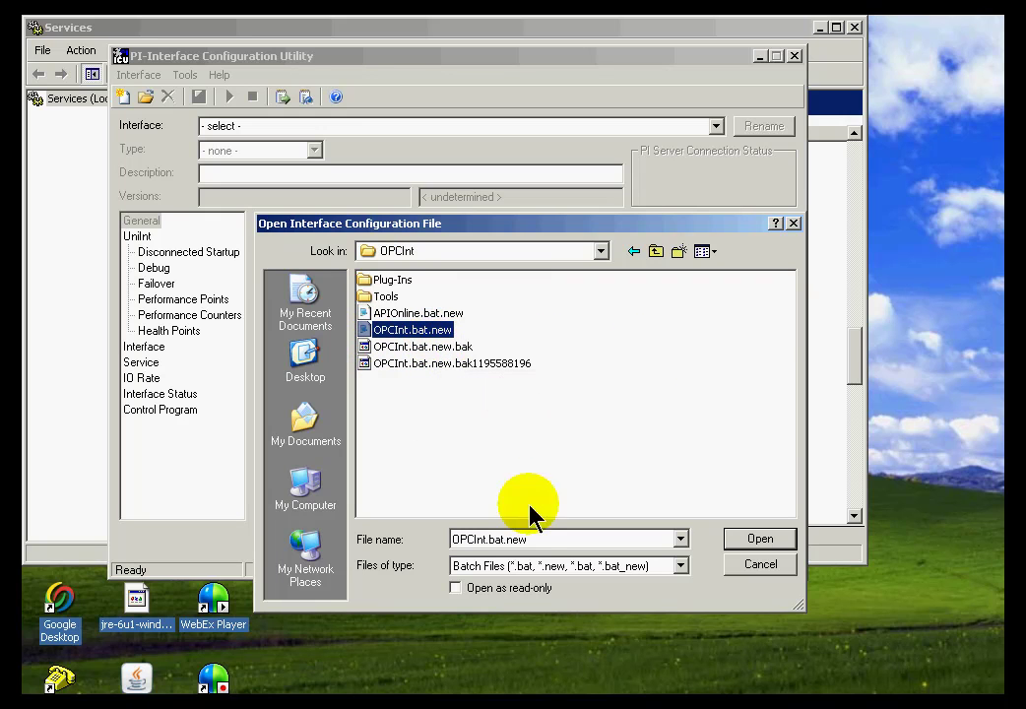
pyautogui.click(765, 543)
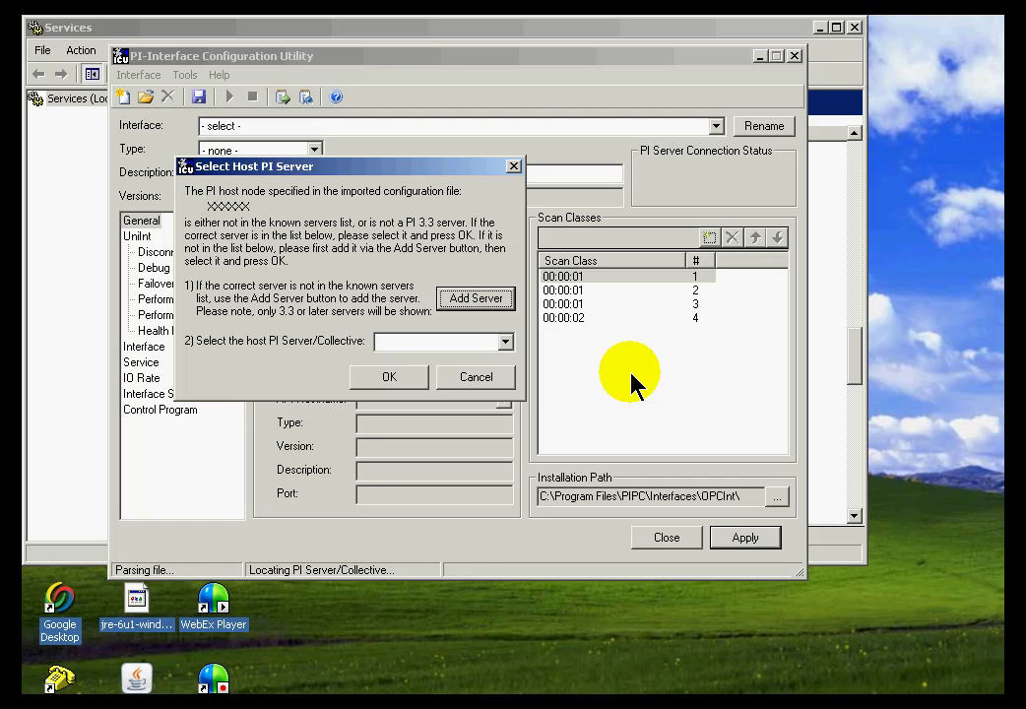
# - Choose mobilevbc as the host PI Server and let the utility add the /host parameter
pyautogui.click(506, 345)
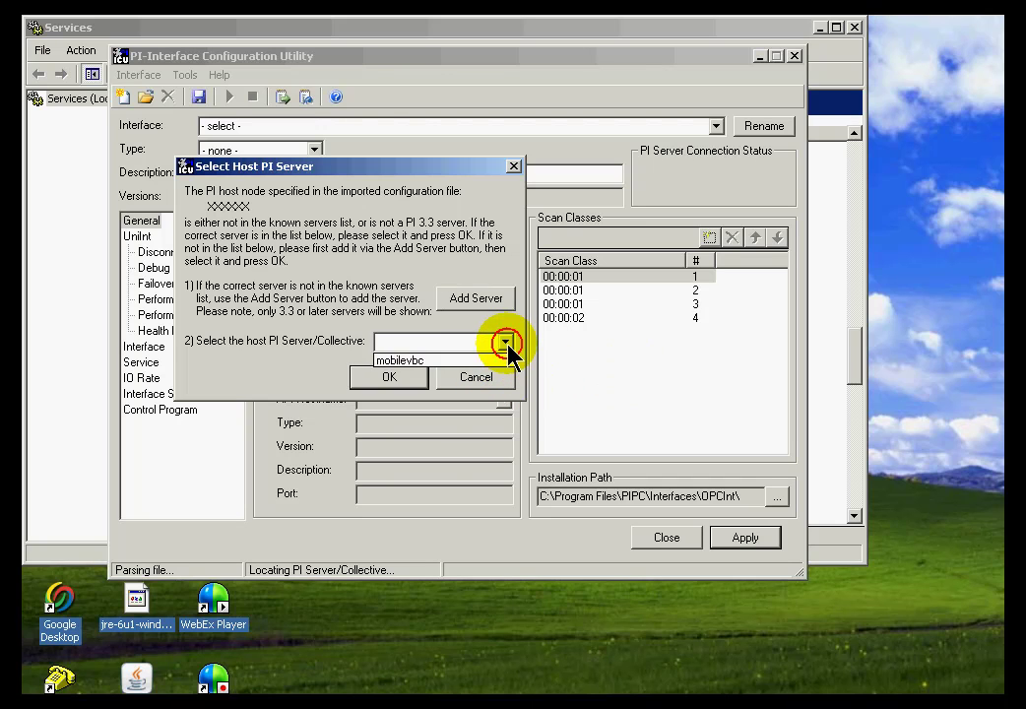
pyautogui.click(394, 363)
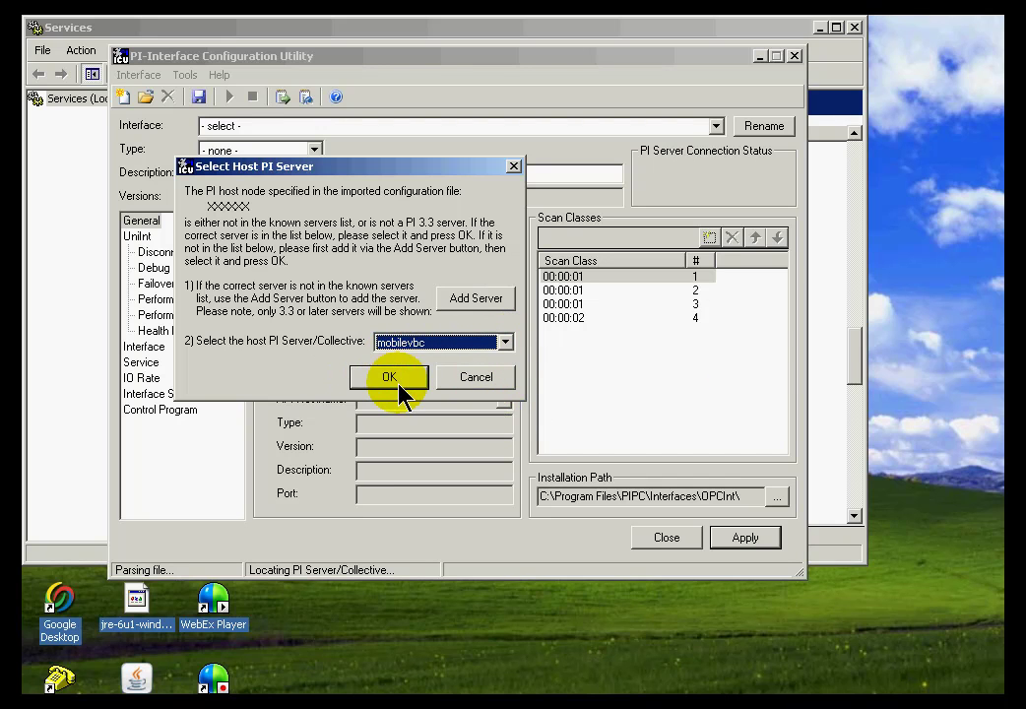
pyautogui.click(378, 382)
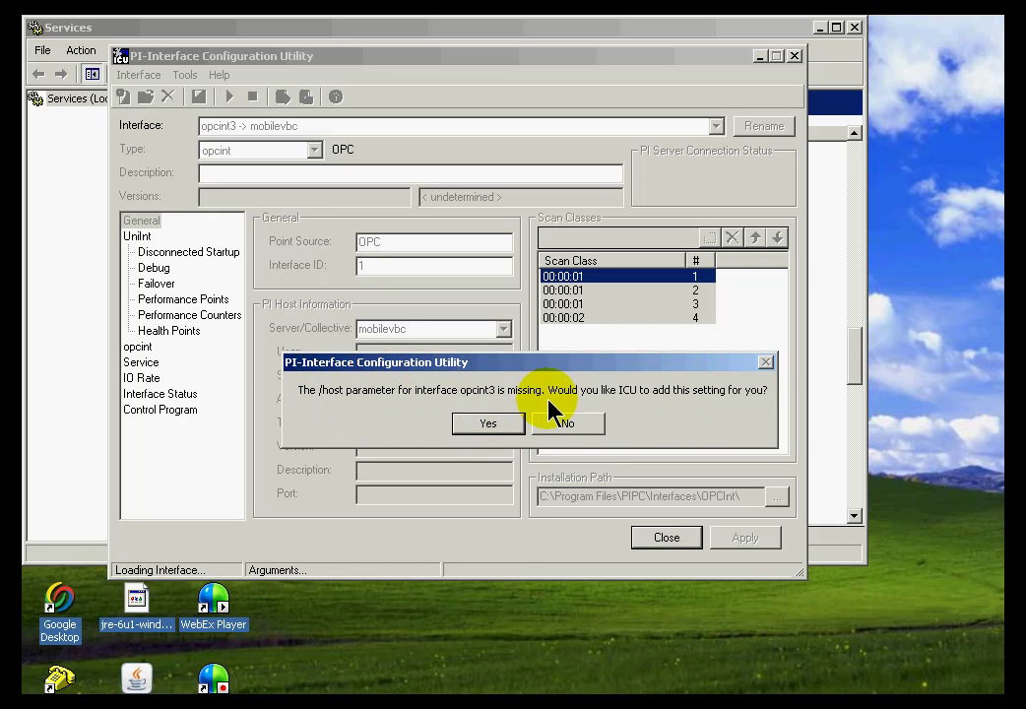
pyautogui.click(486, 429)
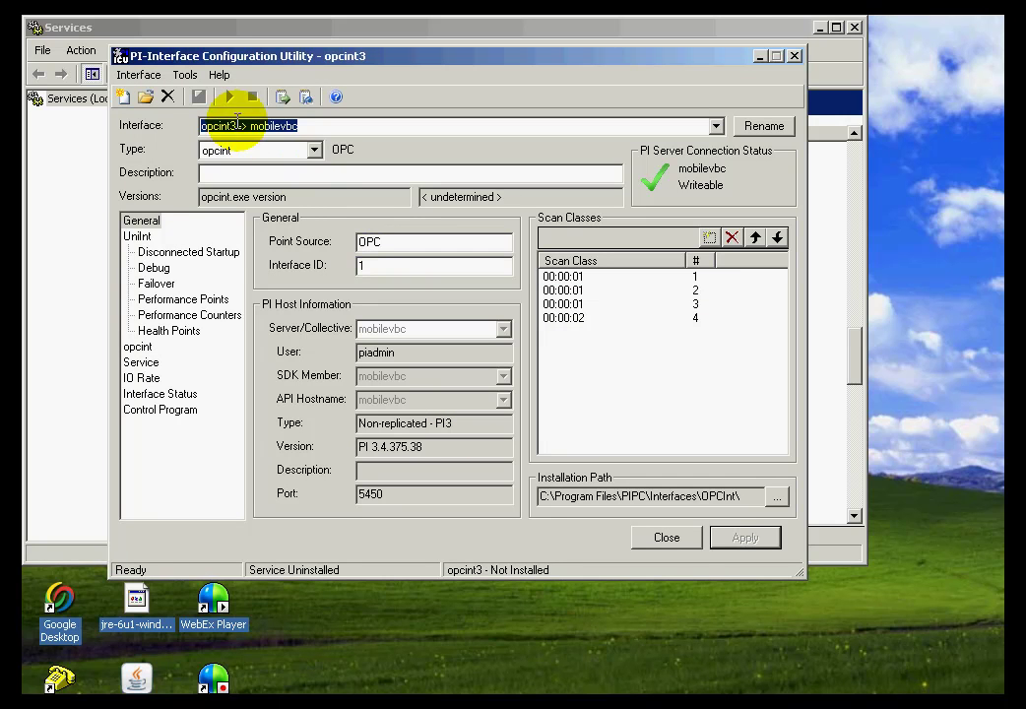
pyautogui.click(394, 239)
pyautogui.moveTo(394, 240); pyautogui.dragTo(344, 245)
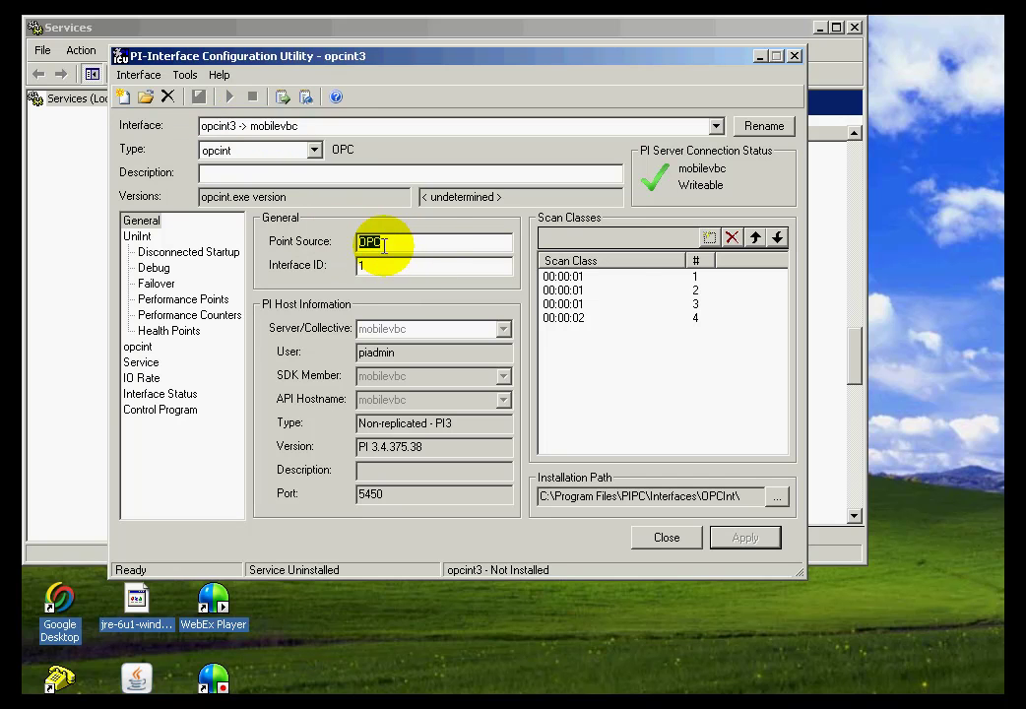
pyautogui.click(384, 265)
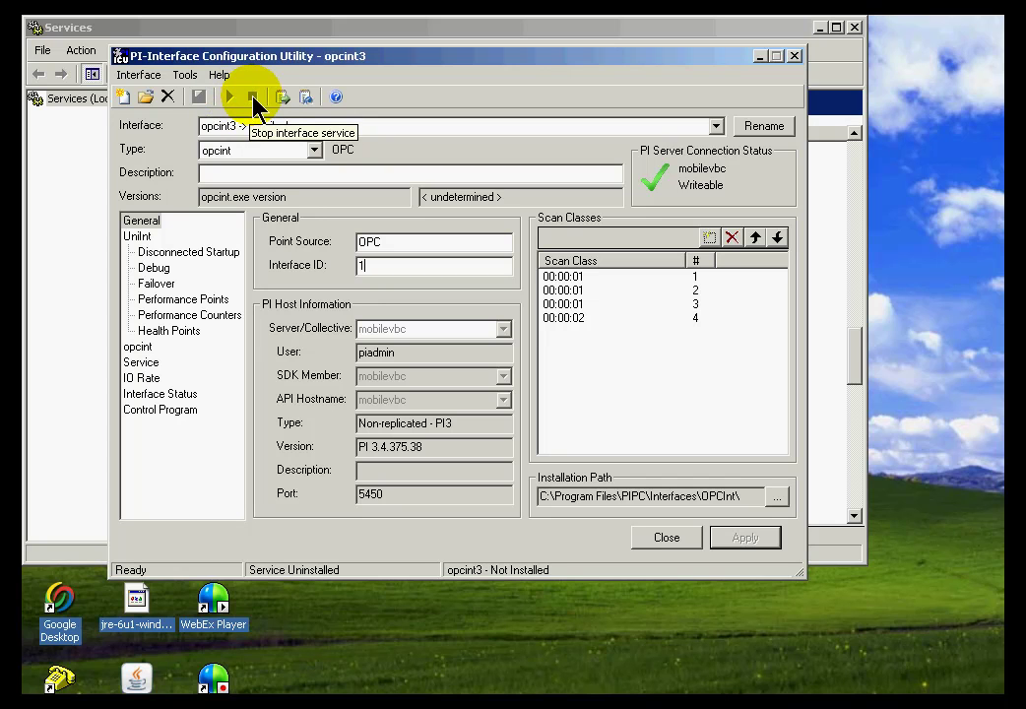
# - Show opcint3's Service settings and select the Bufserv dependency
pyautogui.click(140, 364)
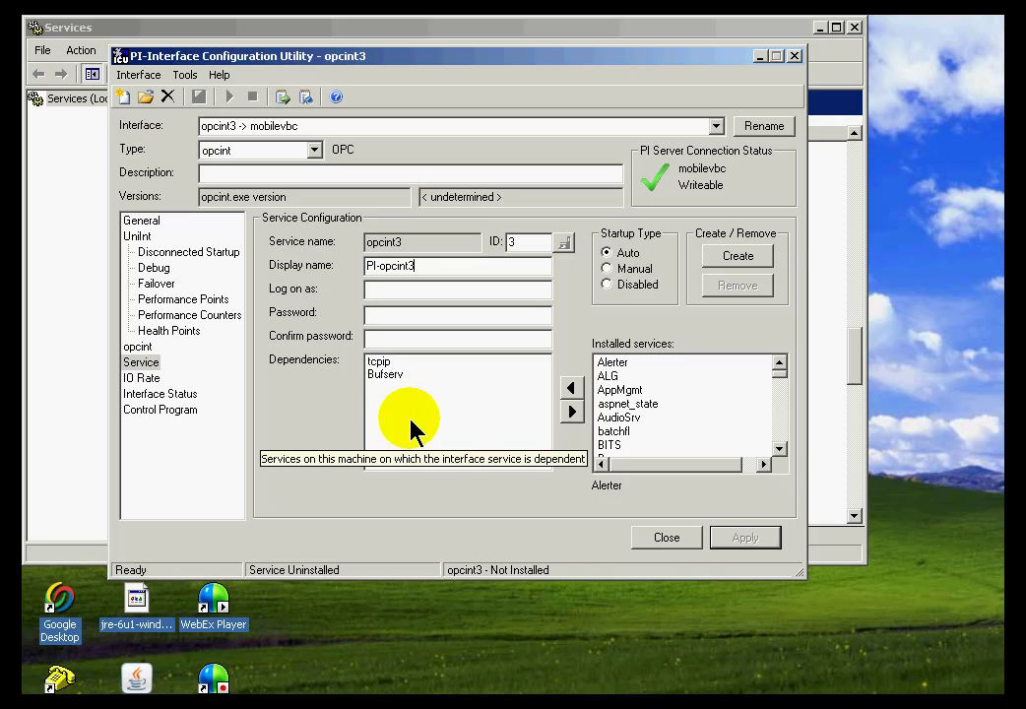
pyautogui.click(390, 375)
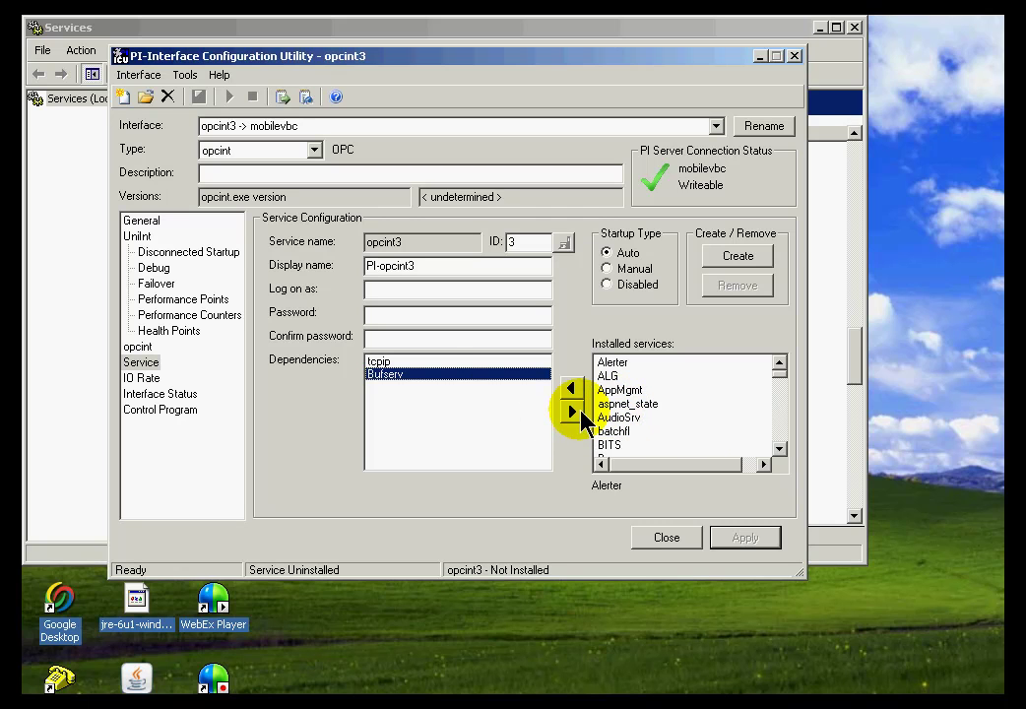
# - Remove Bufserv from the dependencies, select tcpip, and go to the log-on account field
pyautogui.click(574, 414)
pyautogui.click(382, 364)
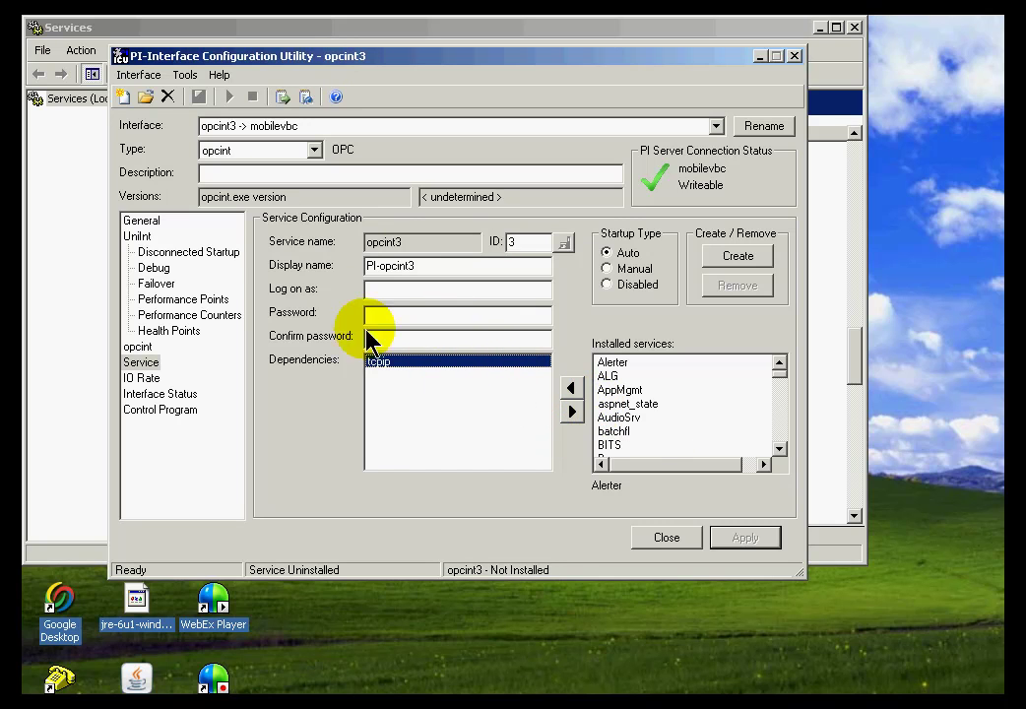
pyautogui.click(377, 287)
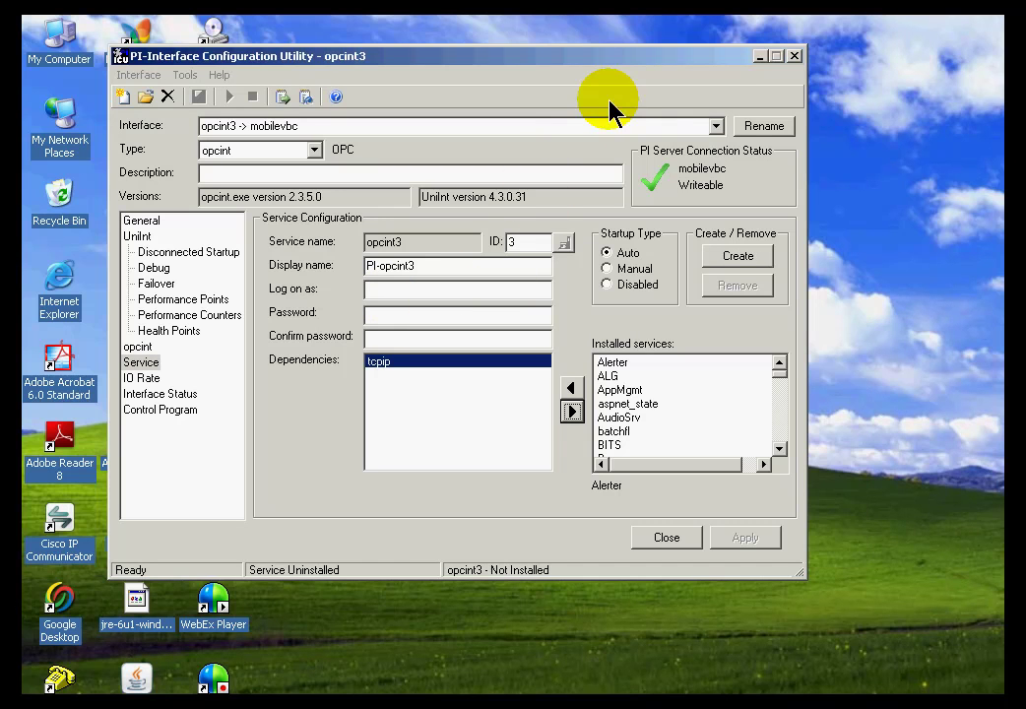
# - Create the PI-opcint3 service with Auto startup, then switch to Windows Services
pyautogui.click(623, 58)
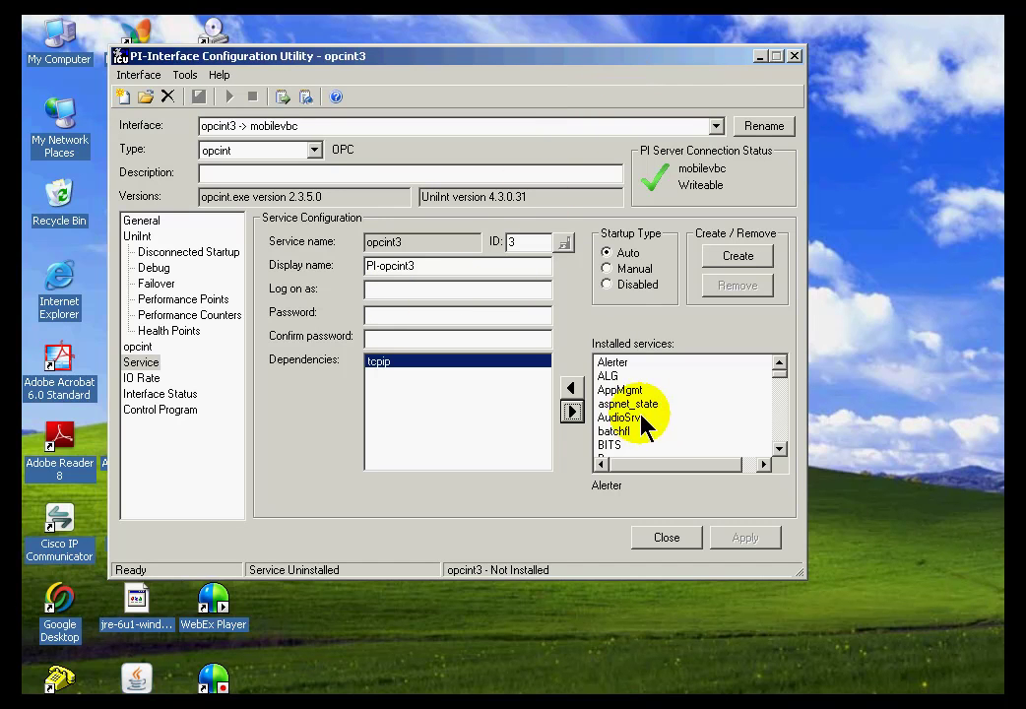
pyautogui.click(729, 258)
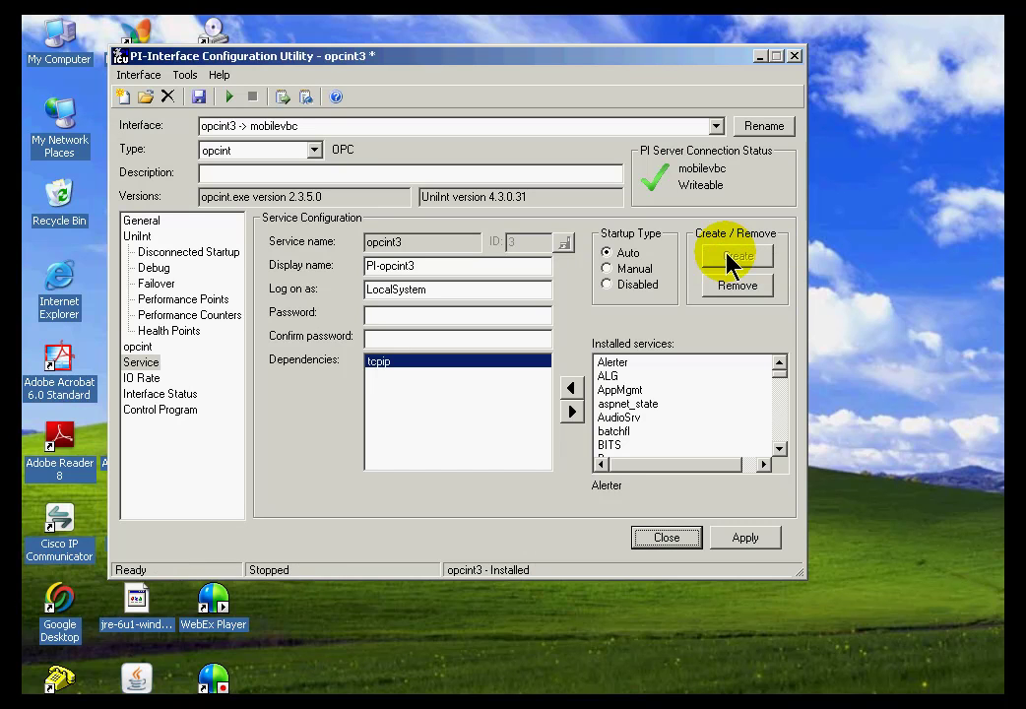
pyautogui.hotkey('alt', 'Tab')
pyautogui.hotkey('alt', 'Tab')
pyautogui.hotkey('alt', 'Tab')
pyautogui.hotkey('alt', 'Tab')
pyautogui.hotkey('alt', 'Tab')
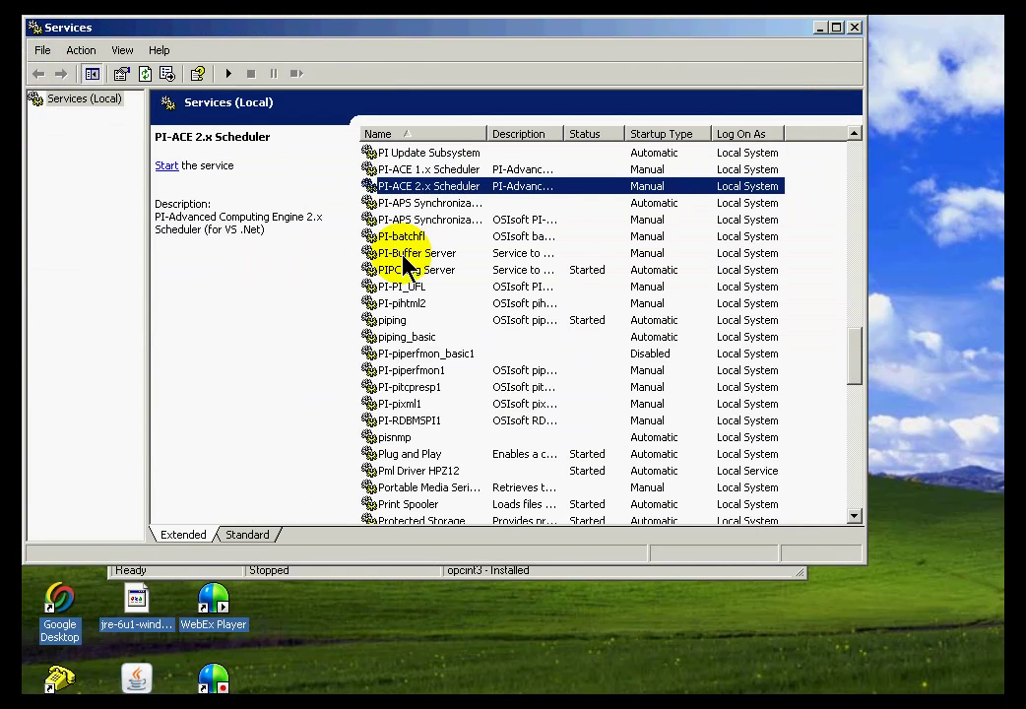
# - Refresh Services, check PI-opcint3's properties (Automatic, opcint.exe 3), then return to the utility
pyautogui.click(144, 76)
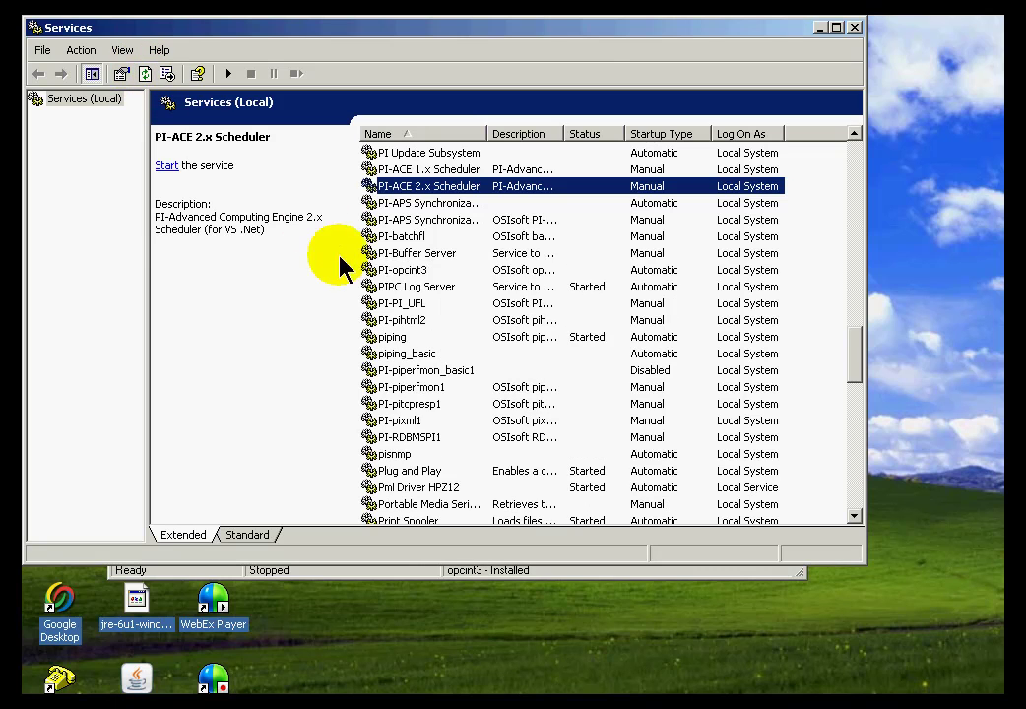
pyautogui.click(366, 270)
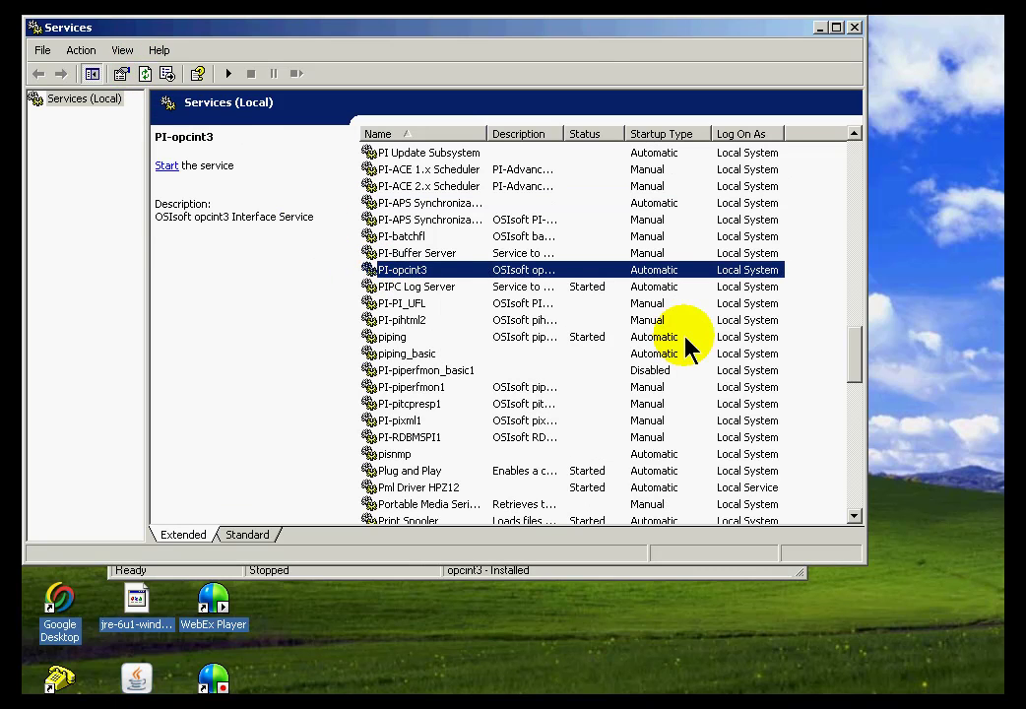
pyautogui.doubleClick(640, 277)
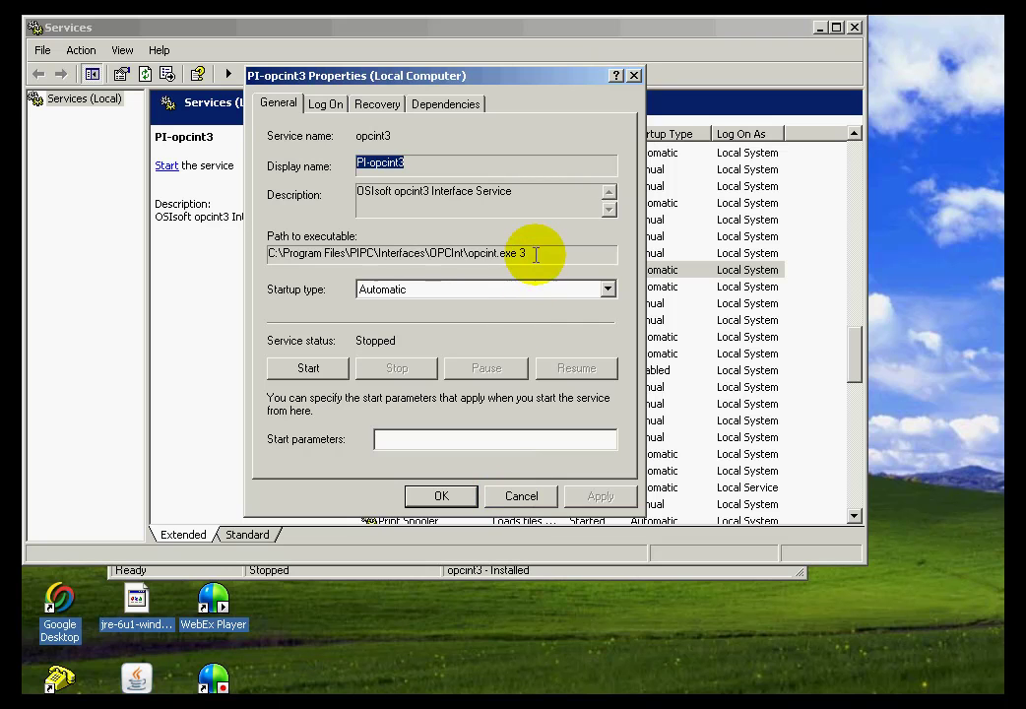
pyautogui.click(520, 496)
pyautogui.hotkey('alt', 'Tab')
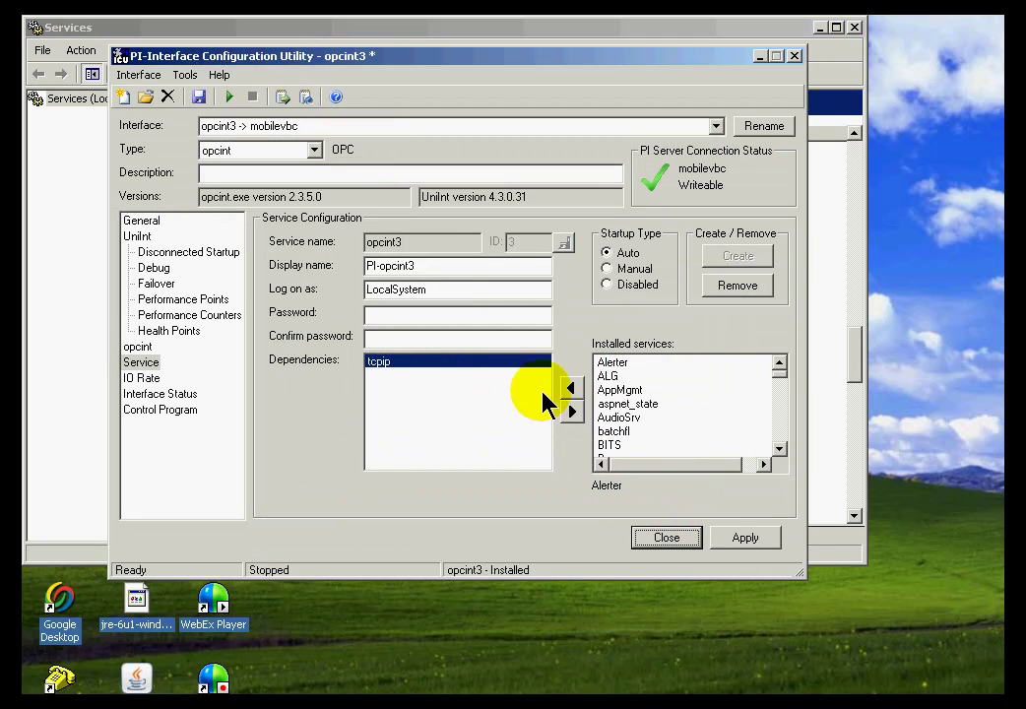
pyautogui.click(458, 382)
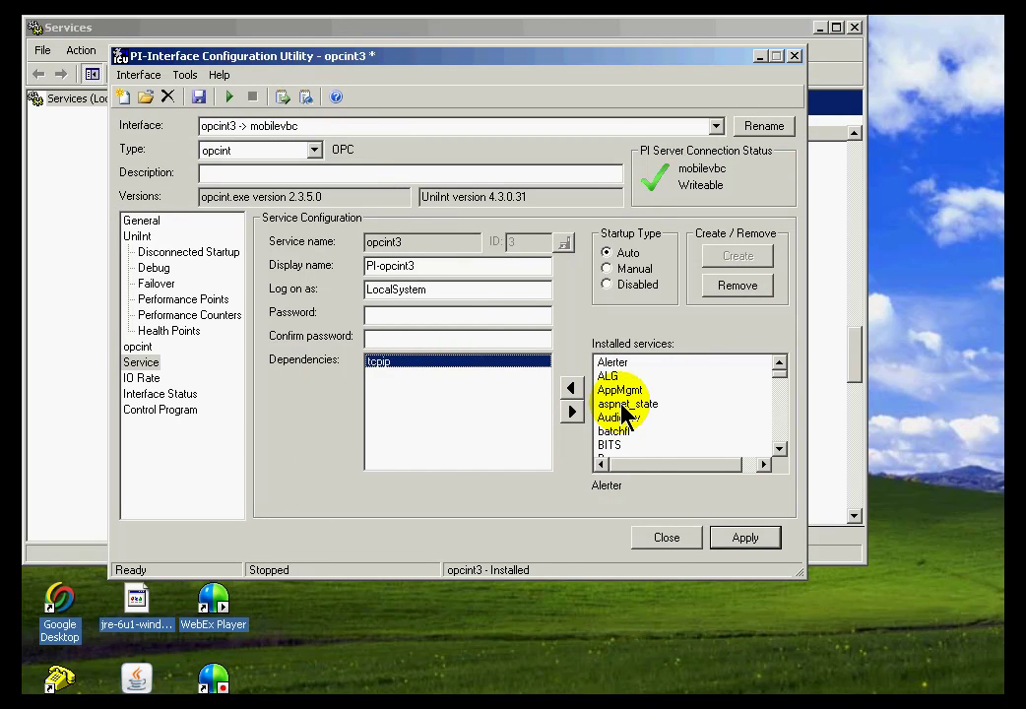
pyautogui.click(781, 409)
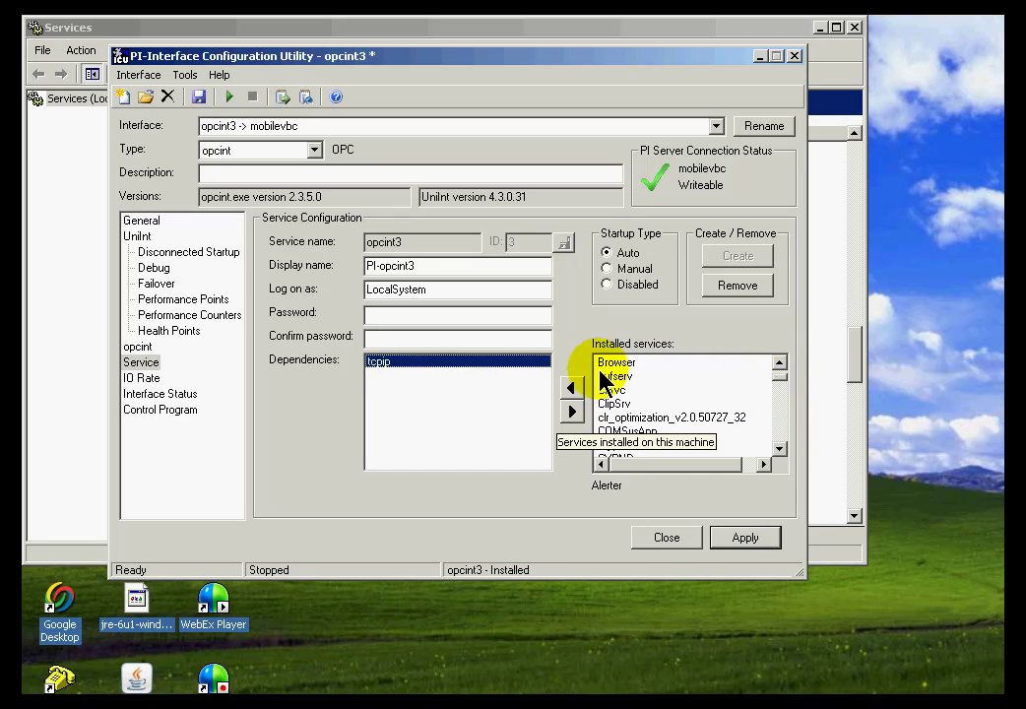
pyautogui.click(605, 379)
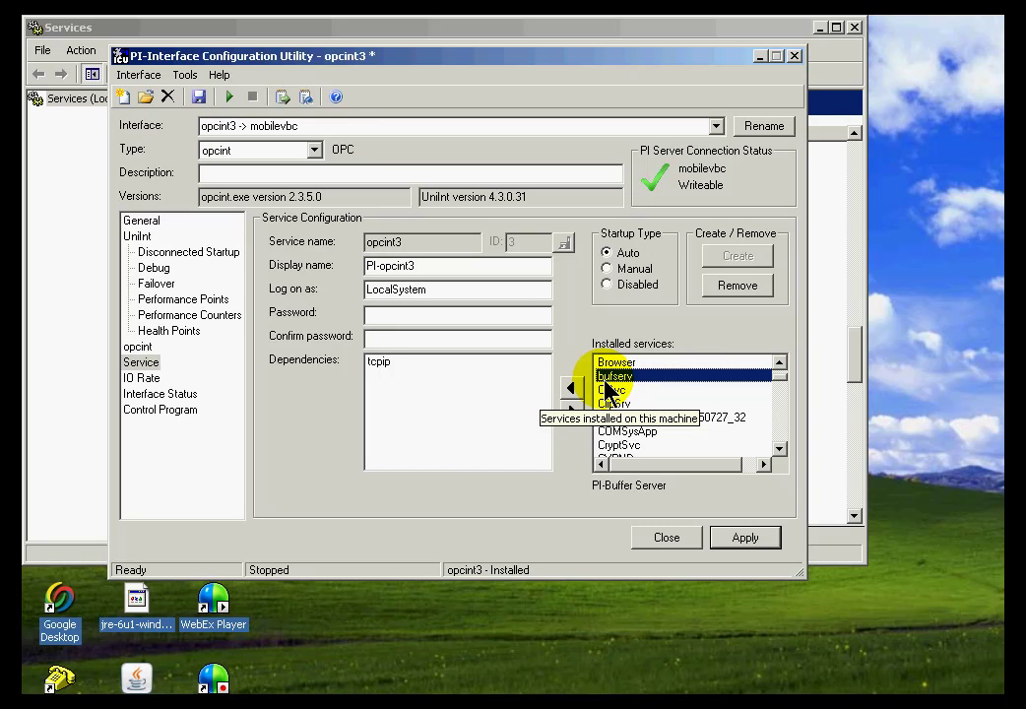
pyautogui.click(571, 388)
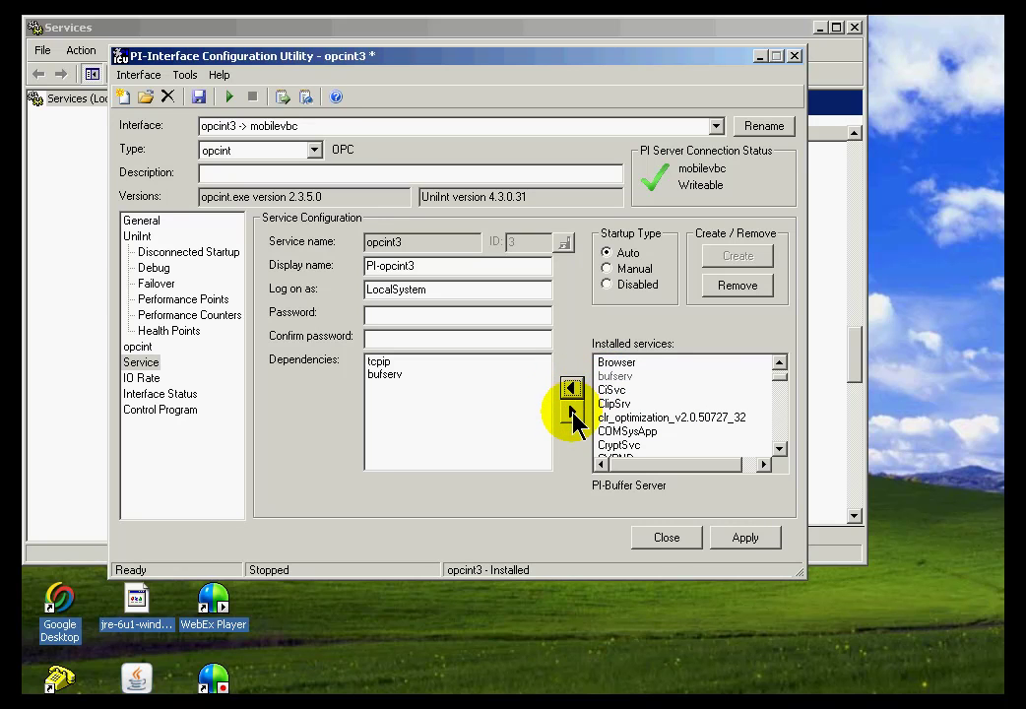
pyautogui.click(573, 418)
pyautogui.click(540, 440)
pyautogui.click(386, 374)
pyautogui.click(569, 418)
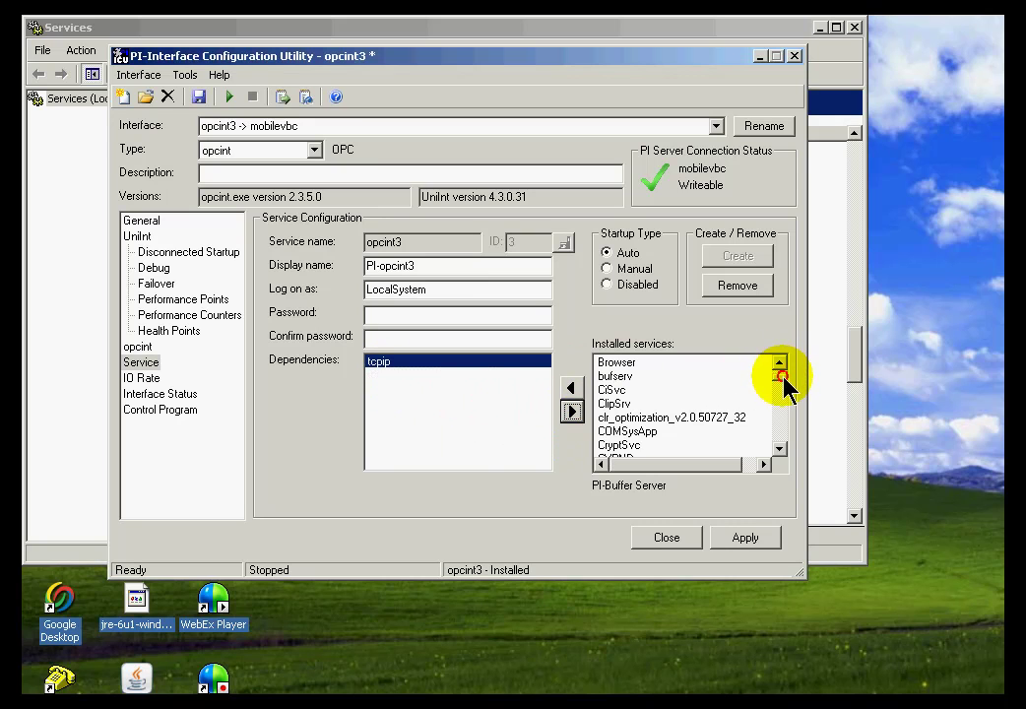
pyautogui.moveTo(783, 382); pyautogui.dragTo(786, 389)
pyautogui.click(783, 429)
pyautogui.click(783, 429)
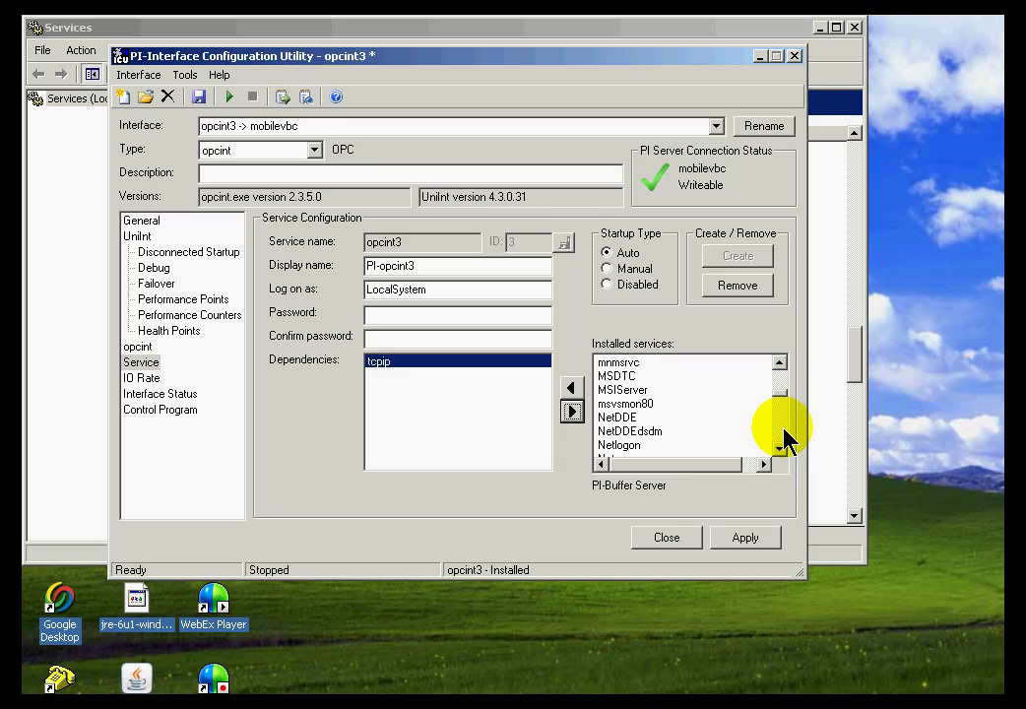
pyautogui.click(783, 429)
pyautogui.click(783, 429)
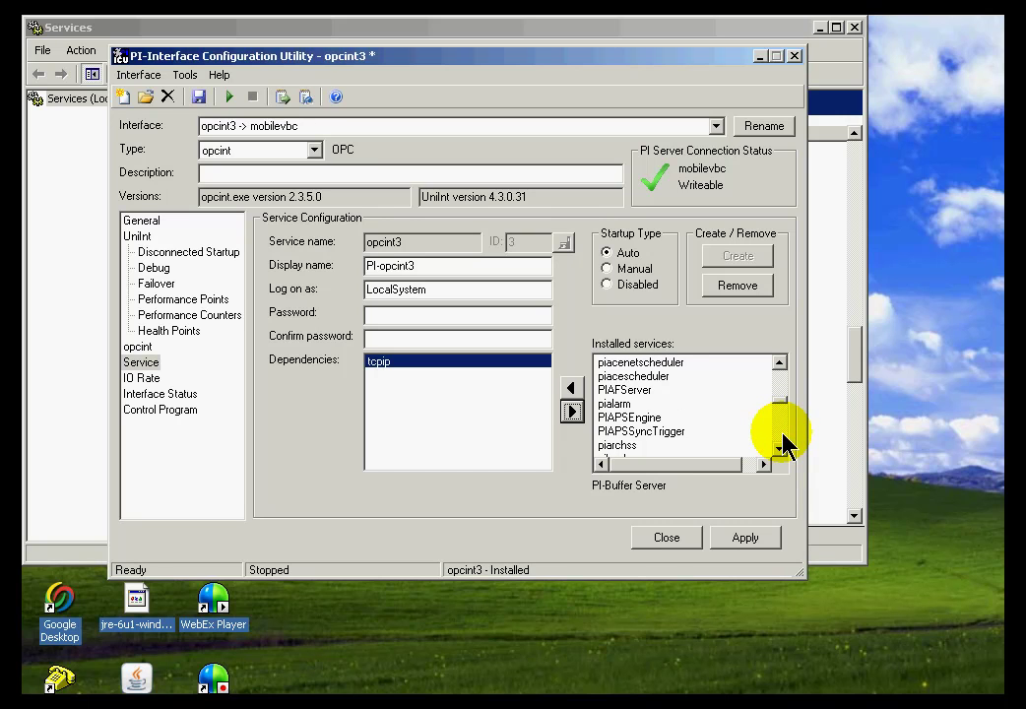
pyautogui.click(782, 429)
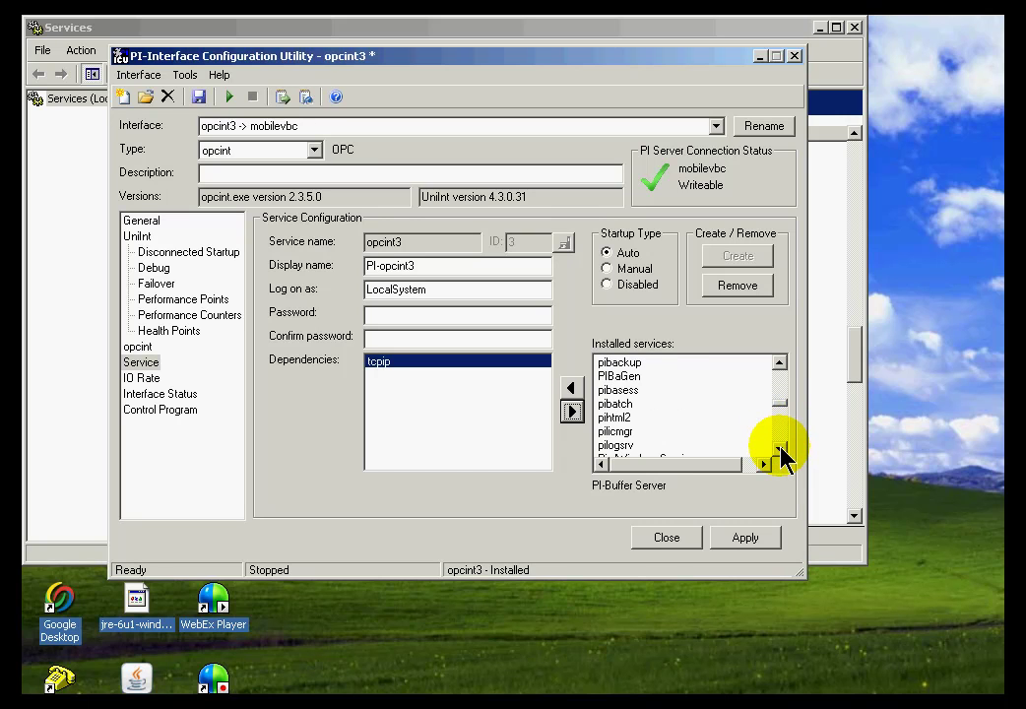
pyautogui.click(782, 439)
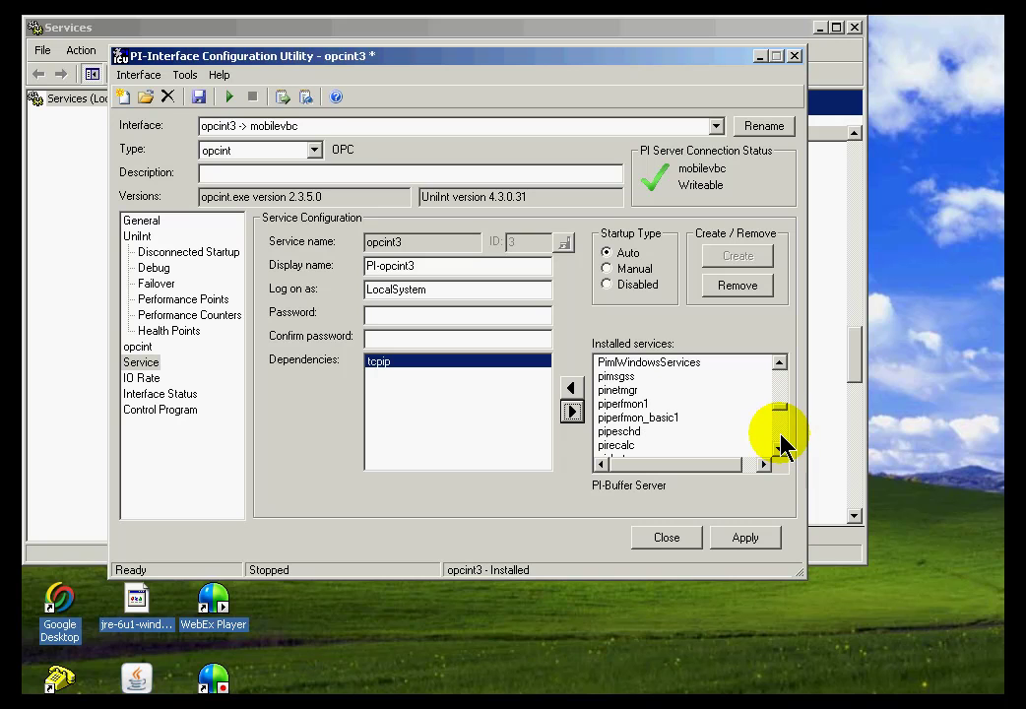
pyautogui.click(615, 390)
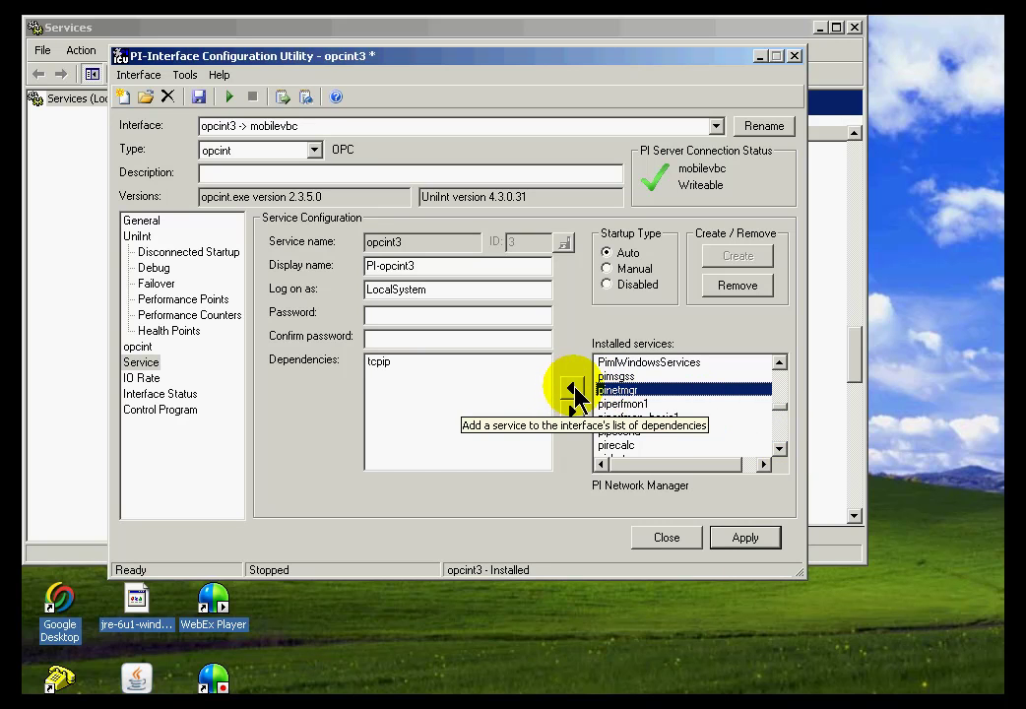
pyautogui.click(573, 391)
pyautogui.click(384, 376)
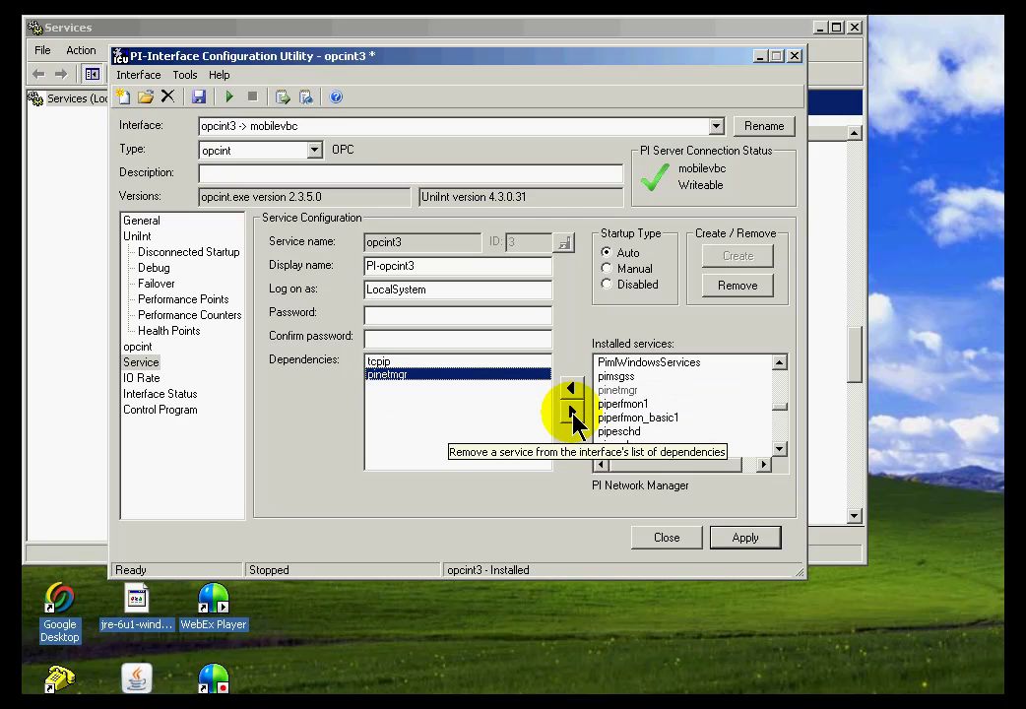
pyautogui.click(573, 414)
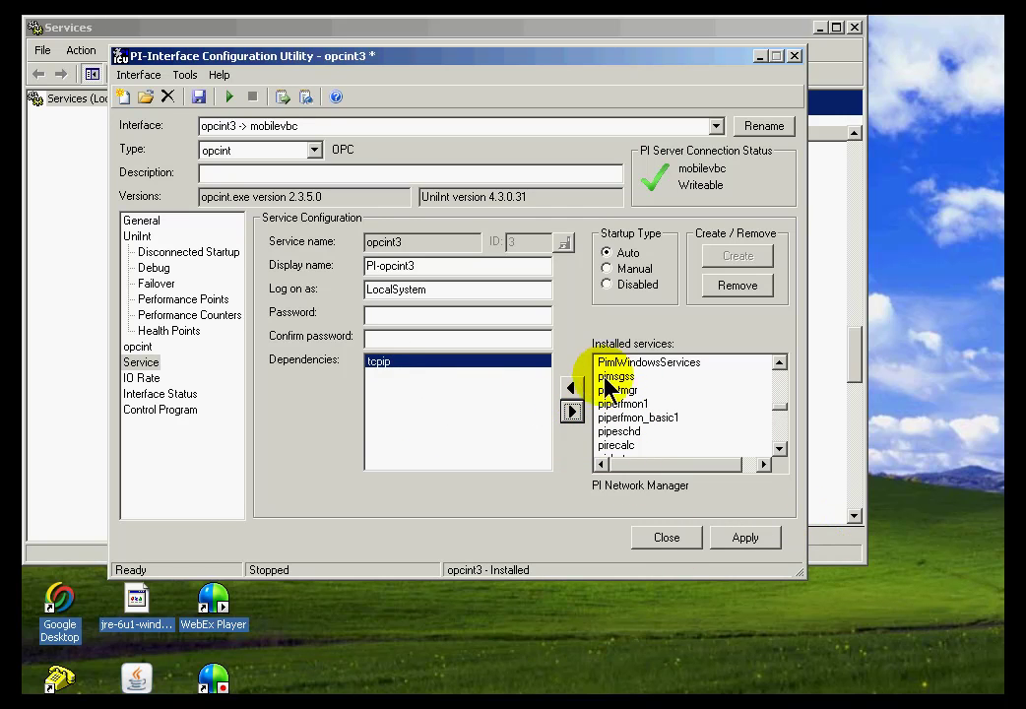